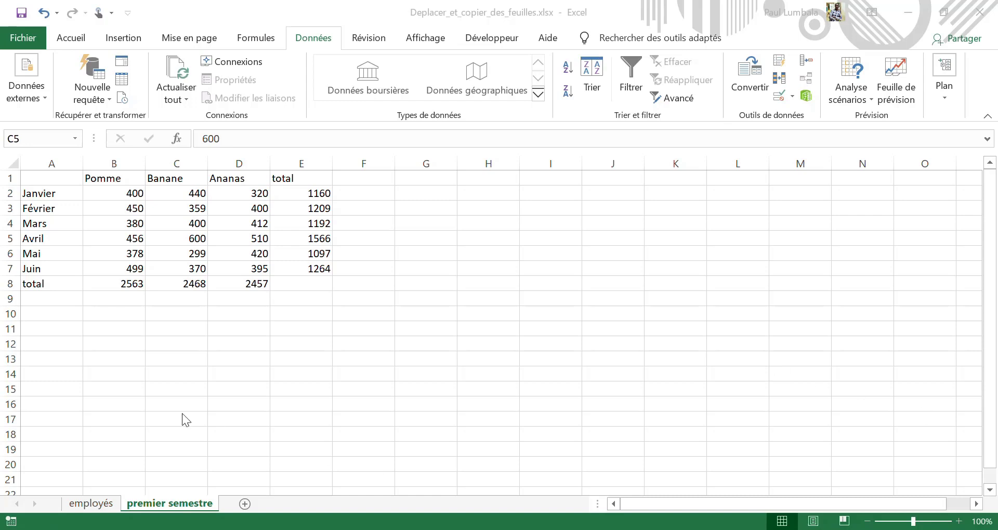
Rename the sheet "premier semestre" as "semestre 1".
click(101, 506)
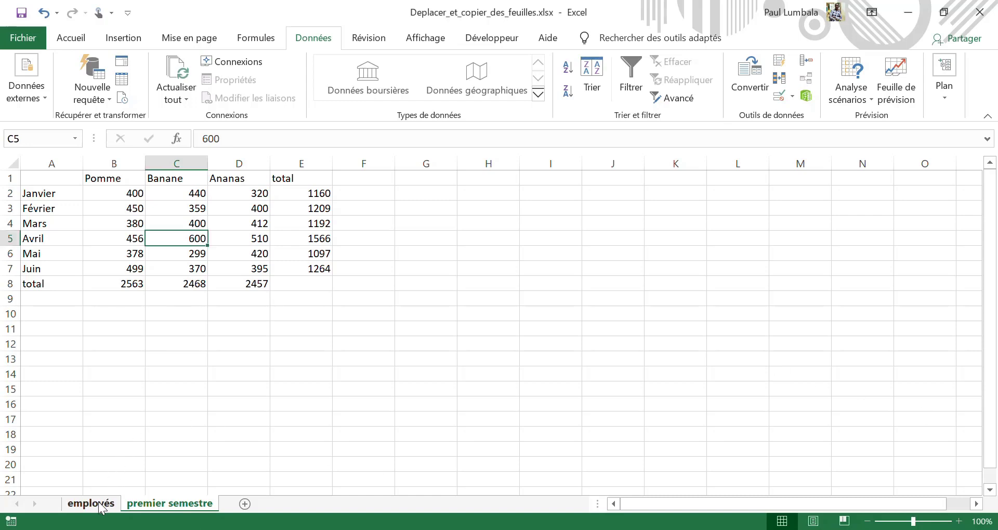
click(100, 507)
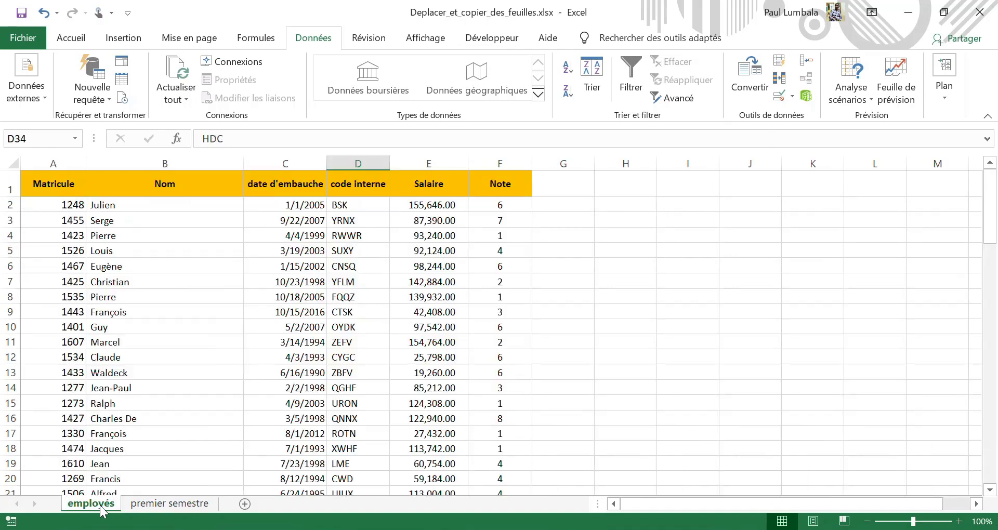
double_click(158, 506)
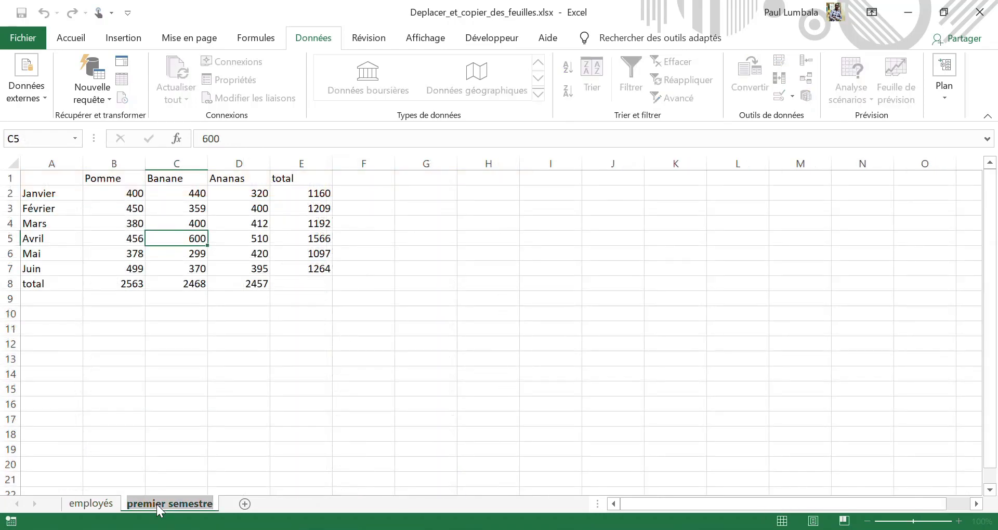
click(168, 505)
key(BackSpace)
key(BackSpace)
key(BackSpace)
key(BackSpace)
key(BackSpace)
key(BackSpace)
key(BackSpace)
key(BackSpace)
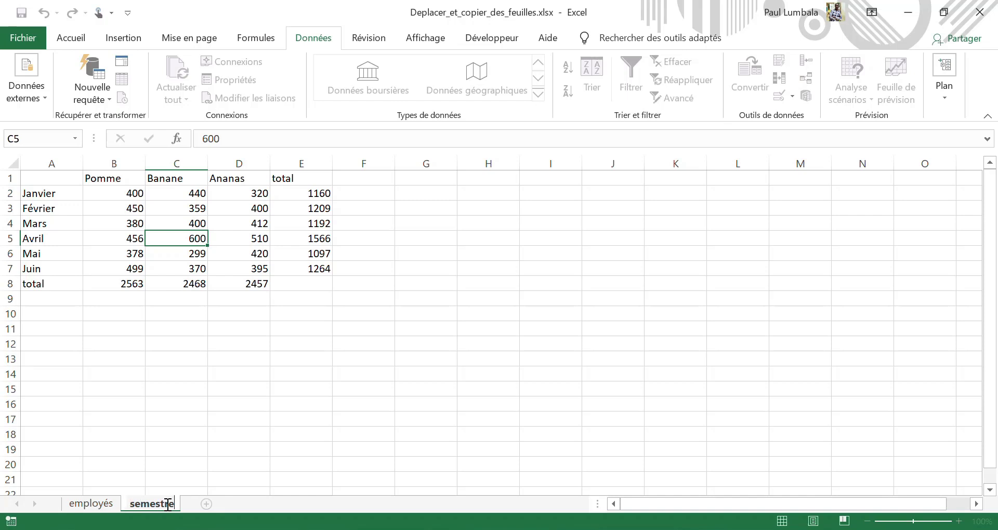
text(1)
key(Return)
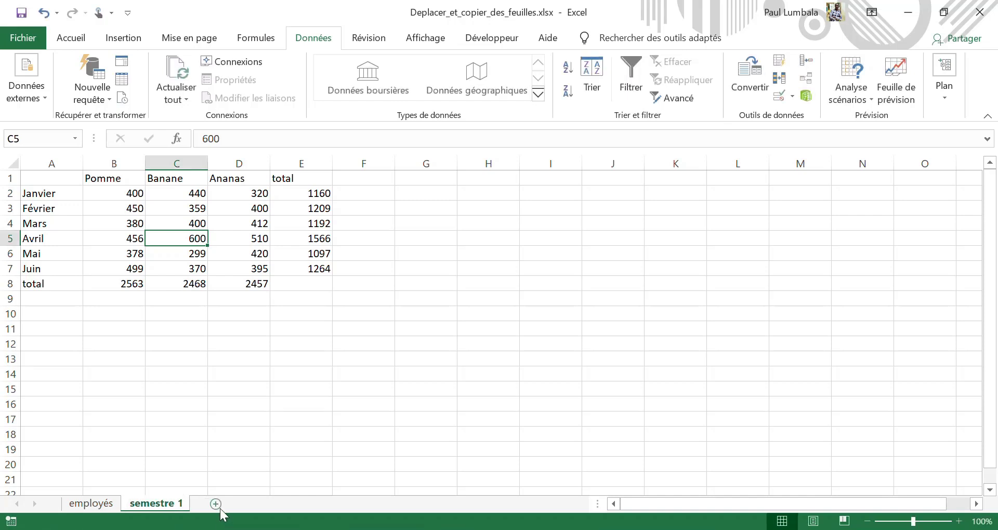
Add three new blank sheets after the "semestre 1" sheet.
click(216, 504)
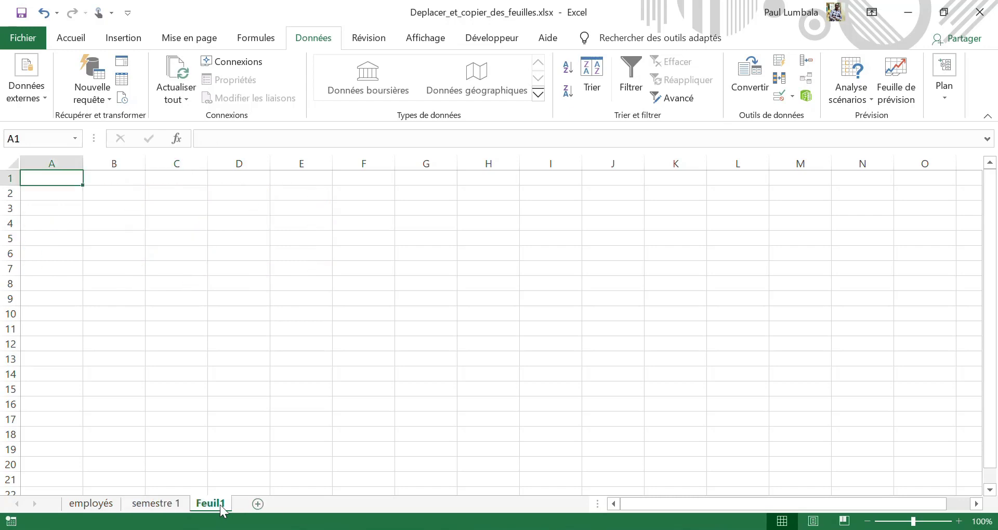
click(258, 504)
click(300, 505)
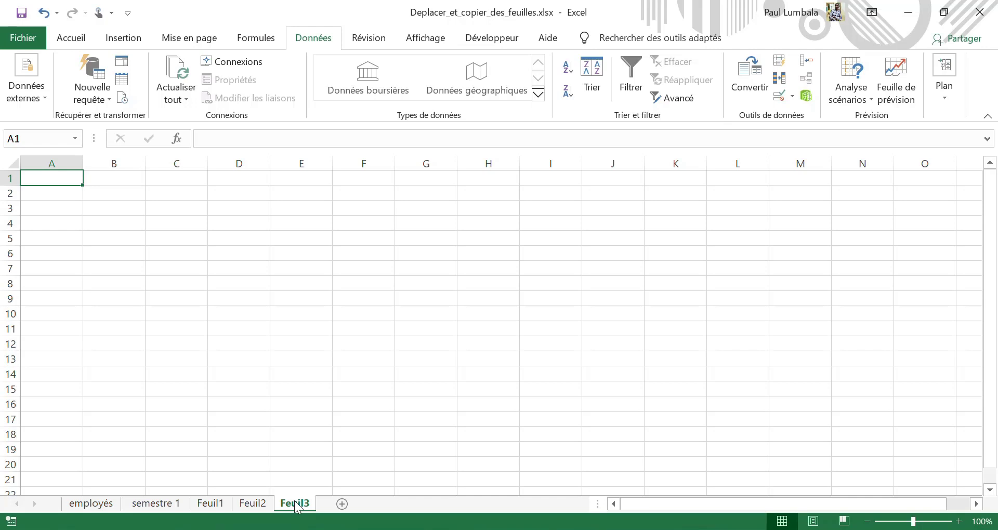
Rename the last blank sheet, Feuil3, as "CLASSUER".
right_click(297, 507)
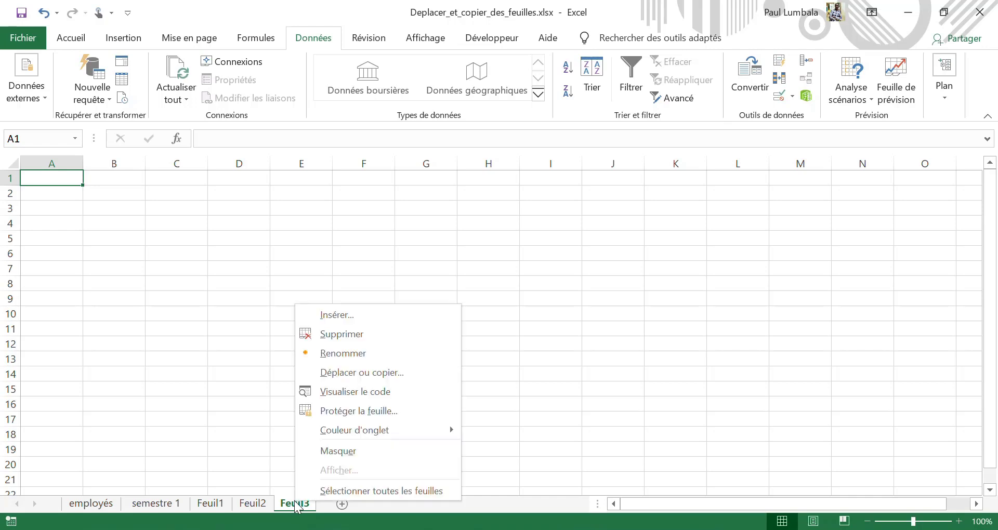
click(346, 353)
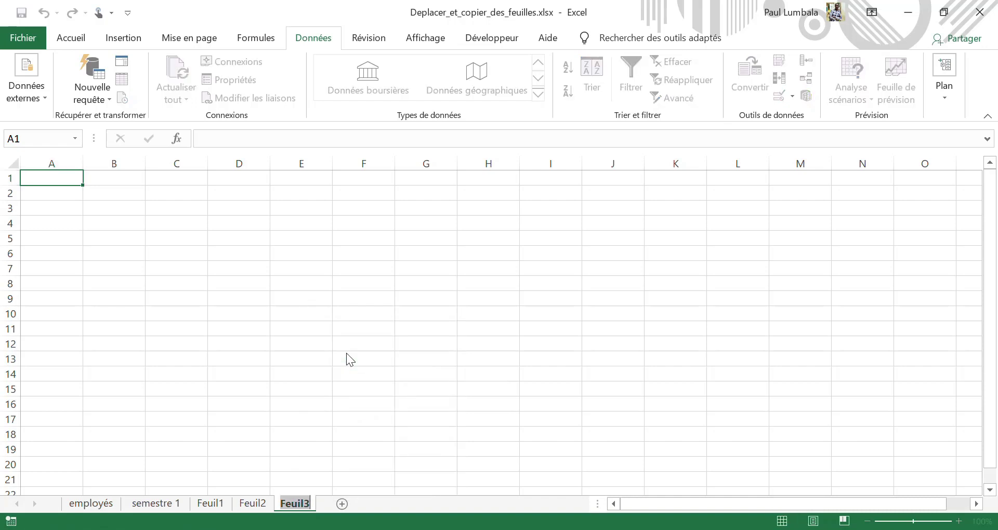
text(CLASSUER)
key(Return)
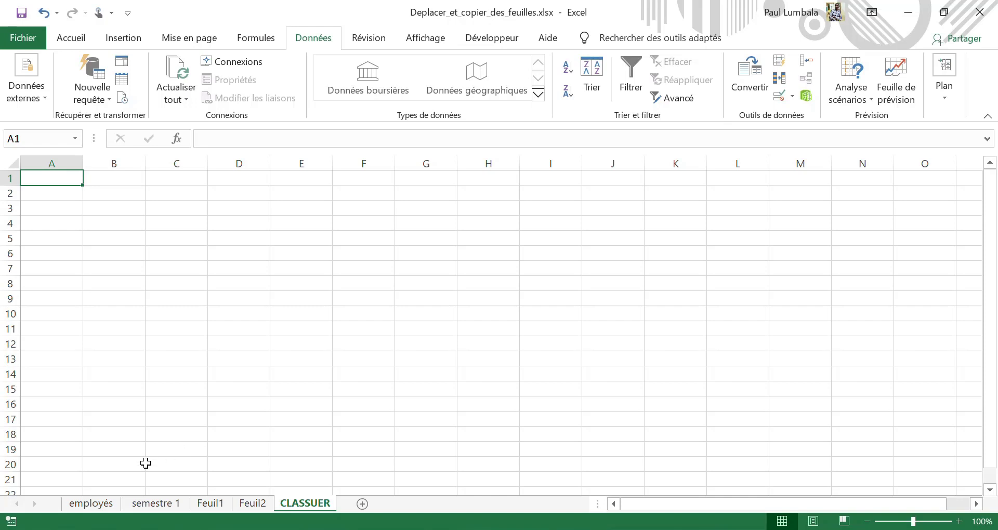
Reorder the sheets so that employés directly follows semestre 1 and CLASSUER directly follows employés.
click(88, 507)
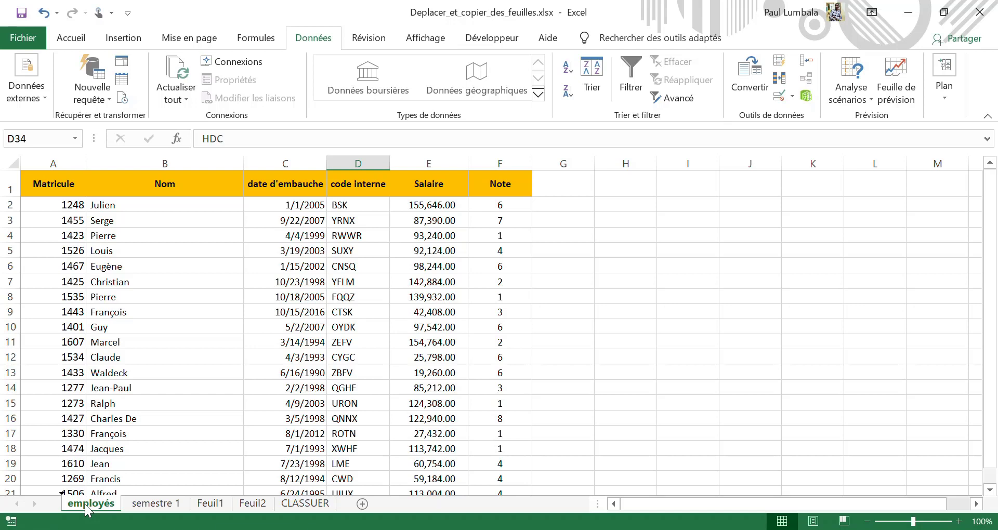
drag(84, 505, 133, 507)
drag(134, 511, 221, 510)
drag(221, 510, 221, 511)
drag(220, 511, 221, 511)
drag(221, 511, 221, 510)
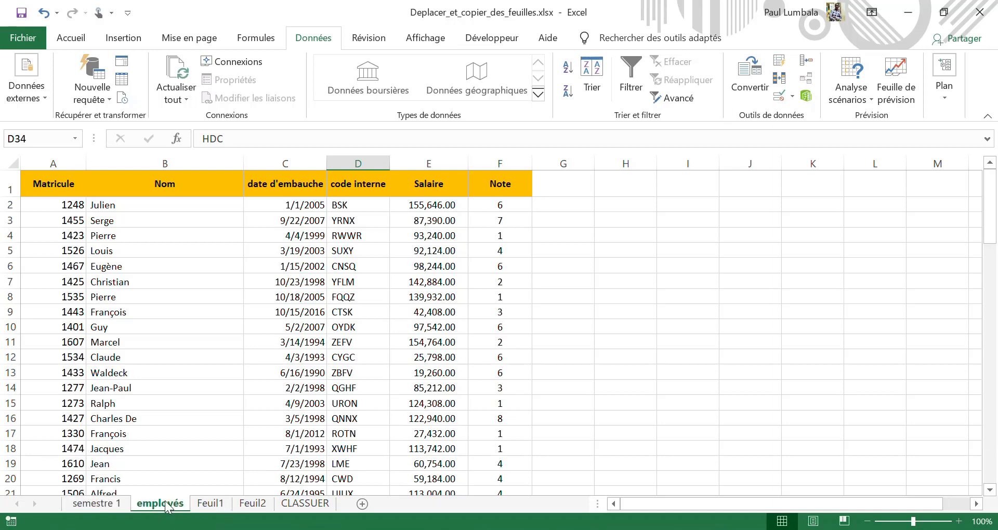
click(309, 507)
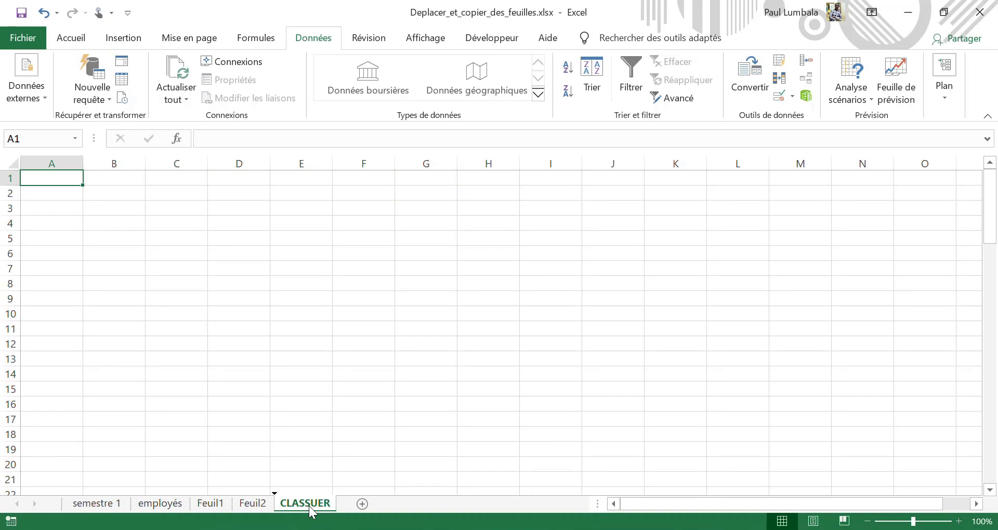
drag(308, 506, 223, 513)
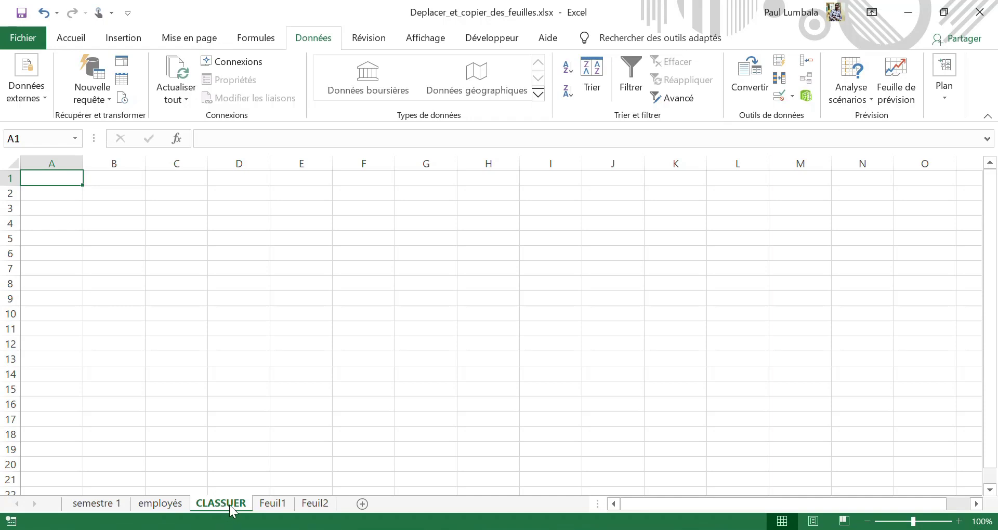
Create a copy of the Feuil1 sheet in the same workbook, placed before the employés sheet.
click(273, 504)
right_click(273, 504)
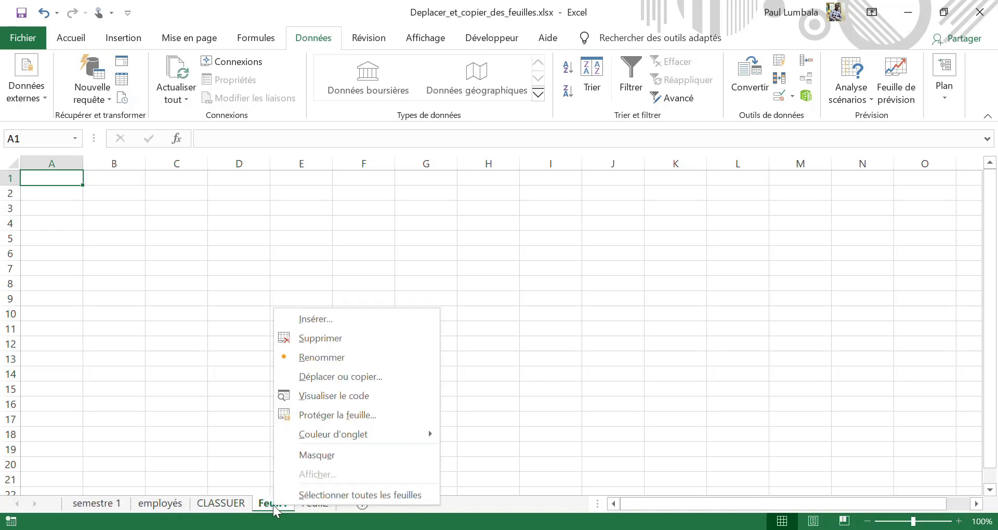
click(352, 378)
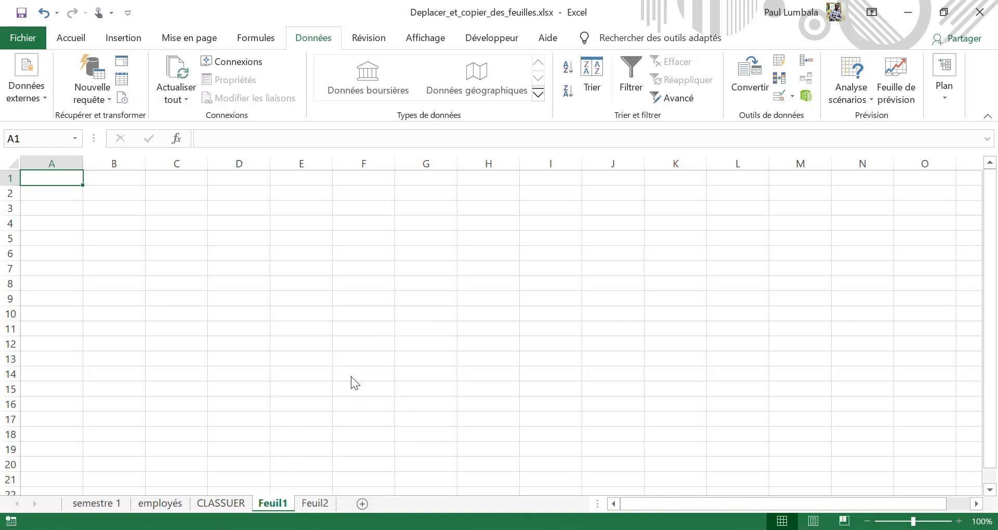
drag(344, 262, 355, 213)
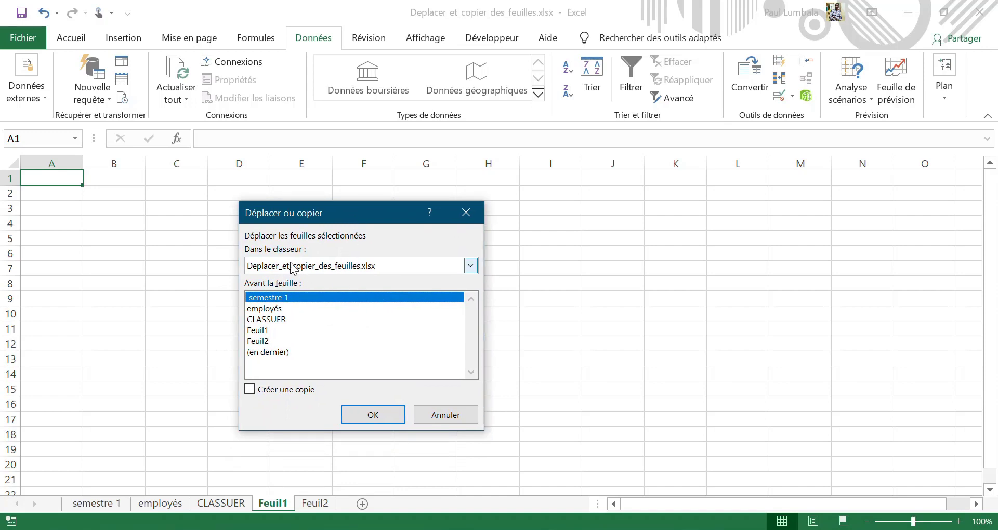
click(357, 268)
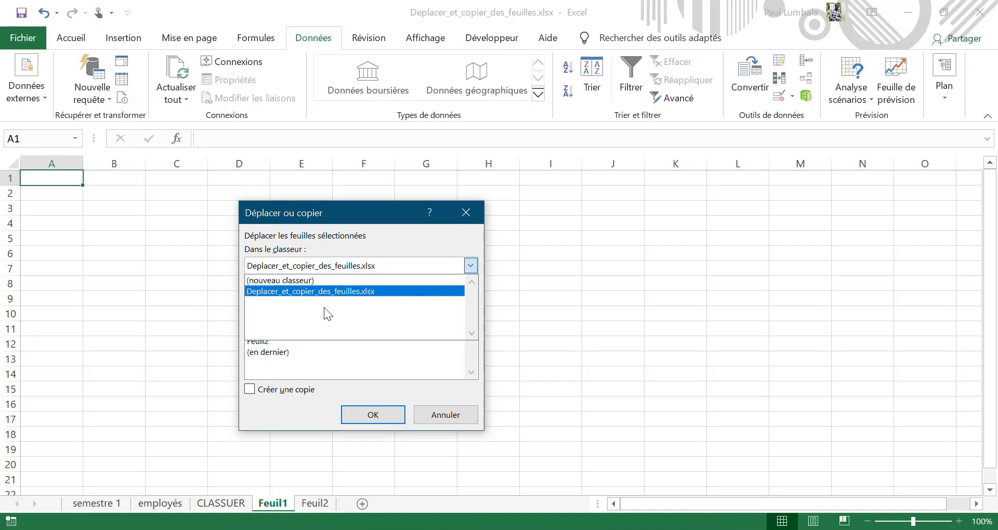
click(373, 291)
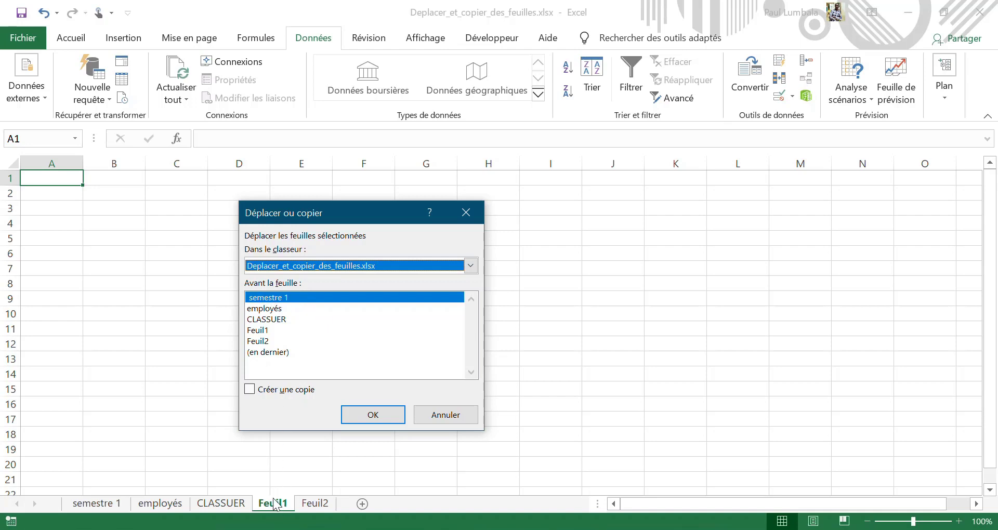
click(265, 310)
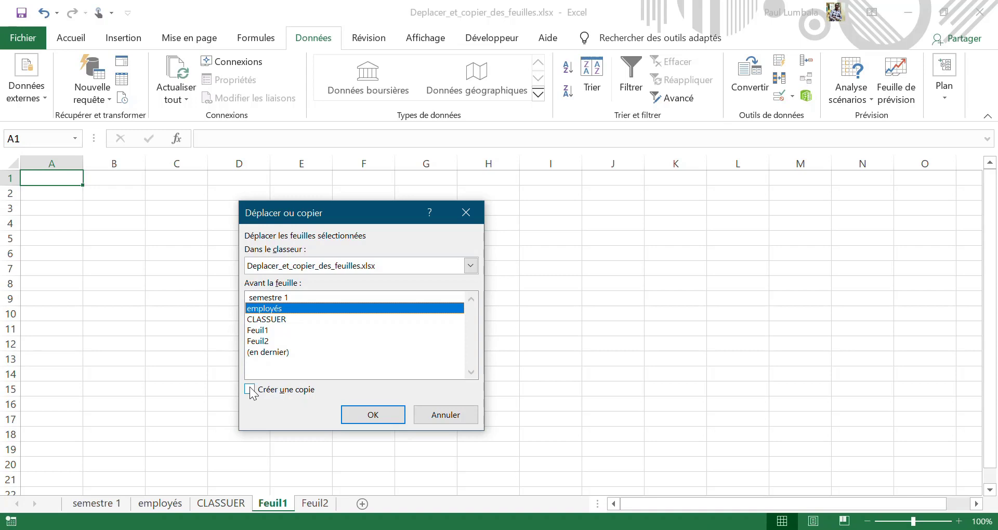
click(250, 390)
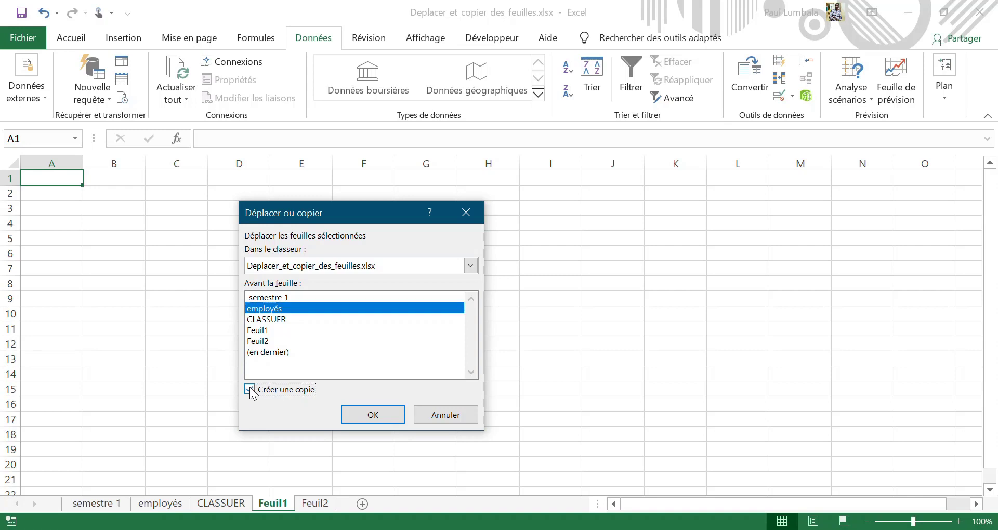
click(386, 410)
click(334, 505)
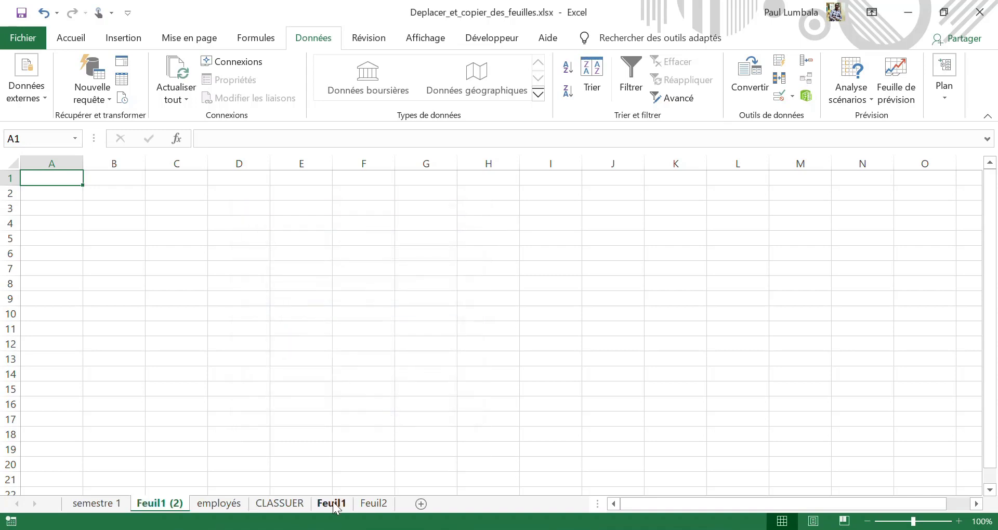
click(159, 504)
Create a copy of the semestre 1 sheet in the same workbook, placed before the CLASSUER sheet.
click(111, 504)
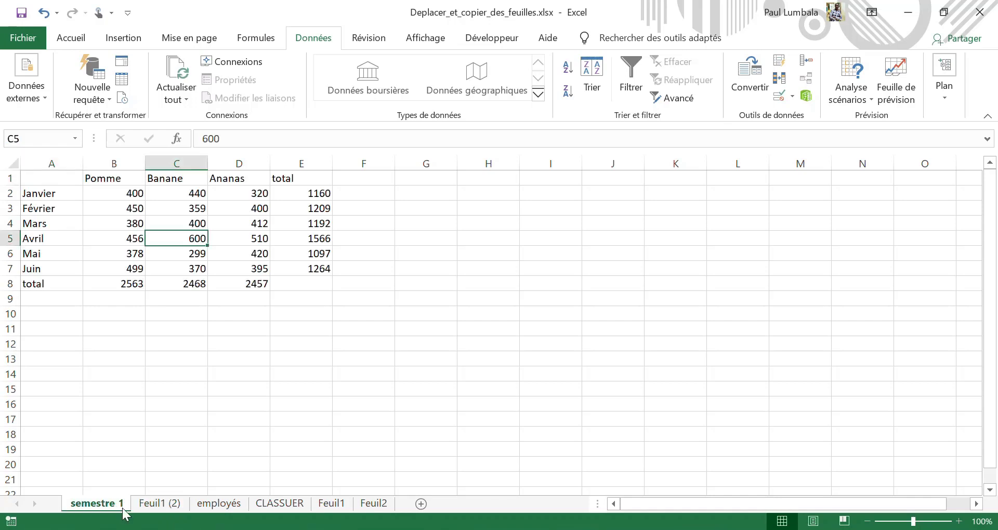
right_click(112, 511)
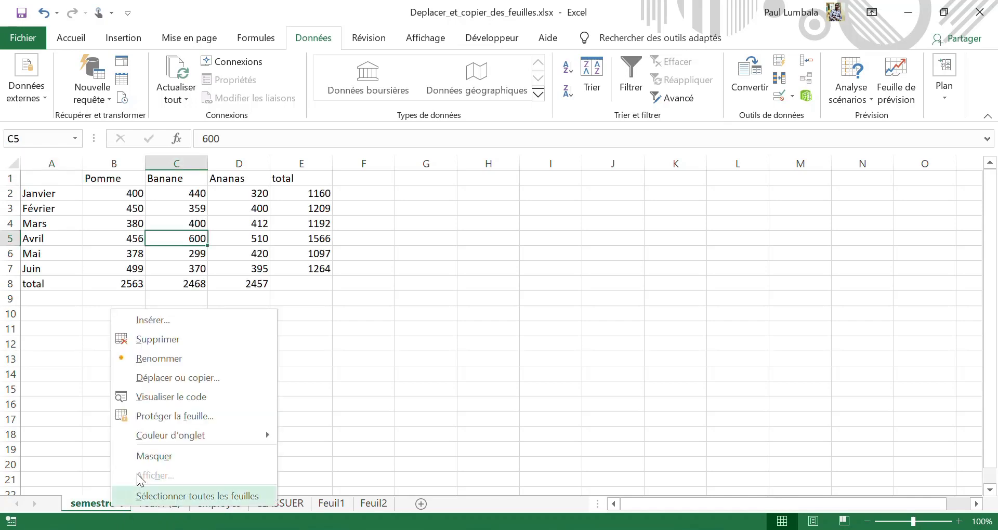
click(155, 378)
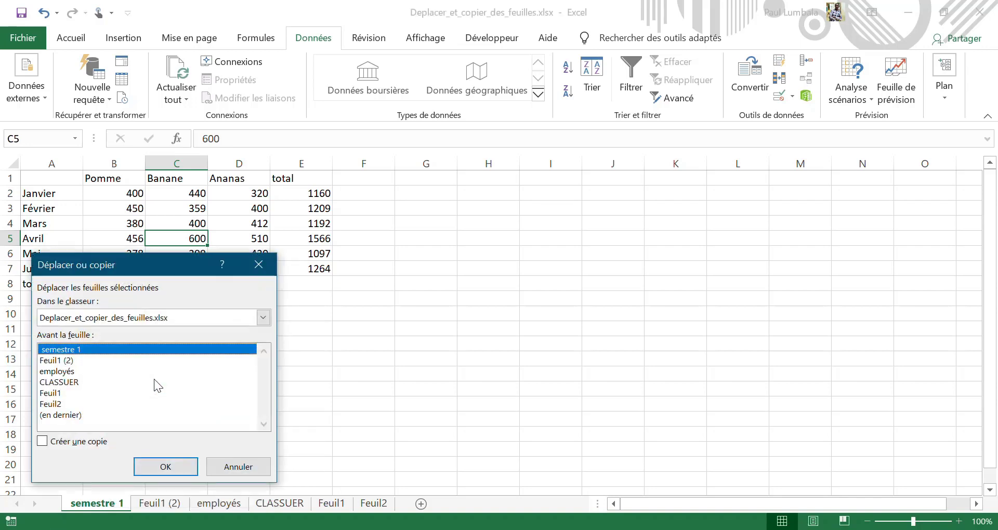
click(69, 383)
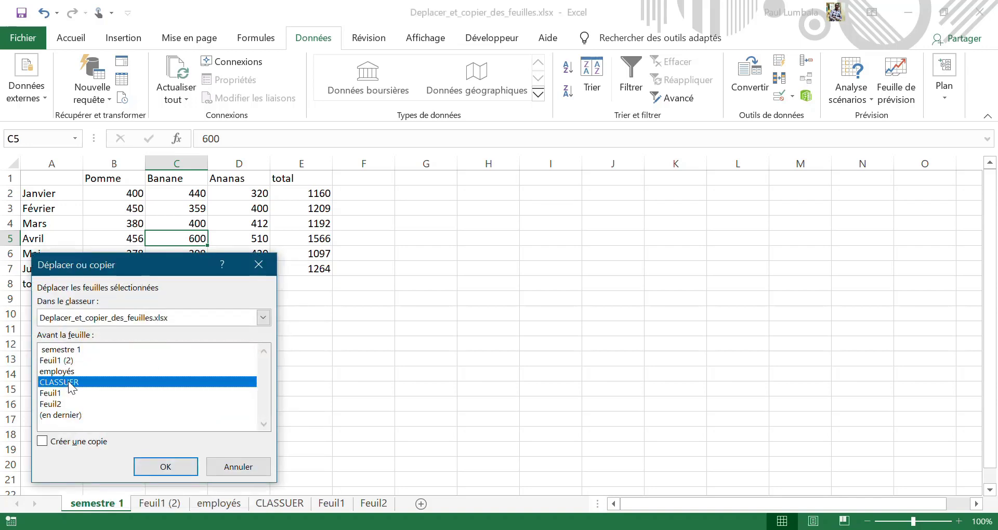
click(46, 442)
click(165, 467)
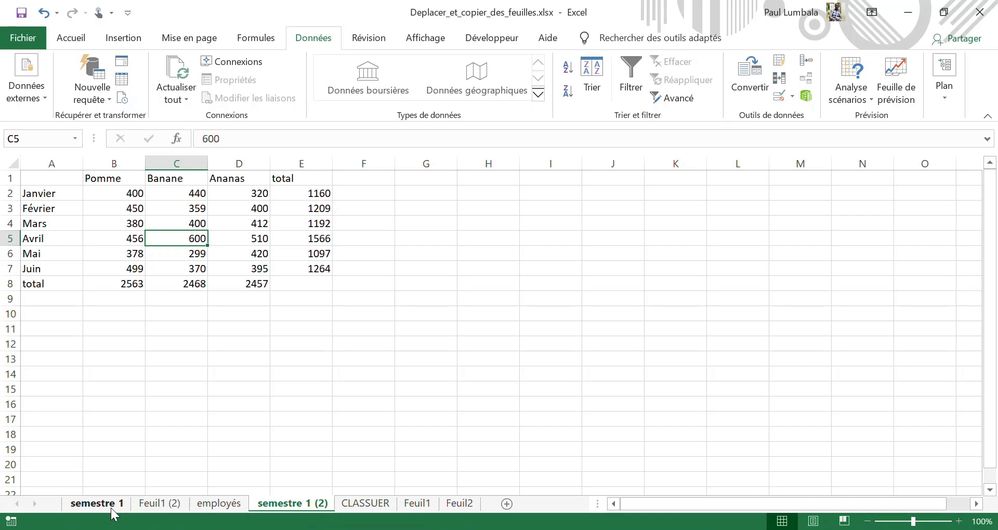
Compare the semestre 1 sheet with its copy, and rename the copy as "semestre 2".
click(310, 504)
click(113, 504)
ctrl+click(265, 509)
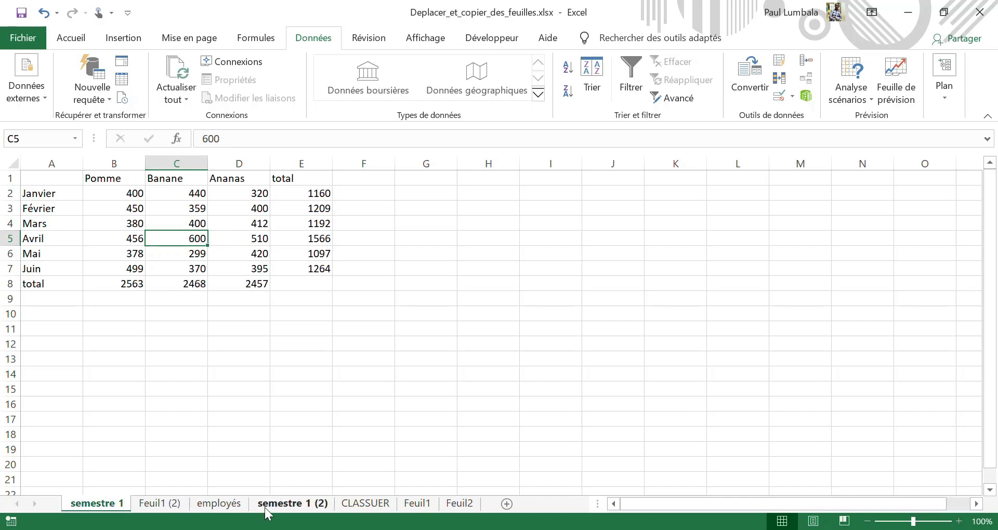
click(265, 508)
click(105, 507)
click(285, 507)
double_click(285, 507)
text(Q)
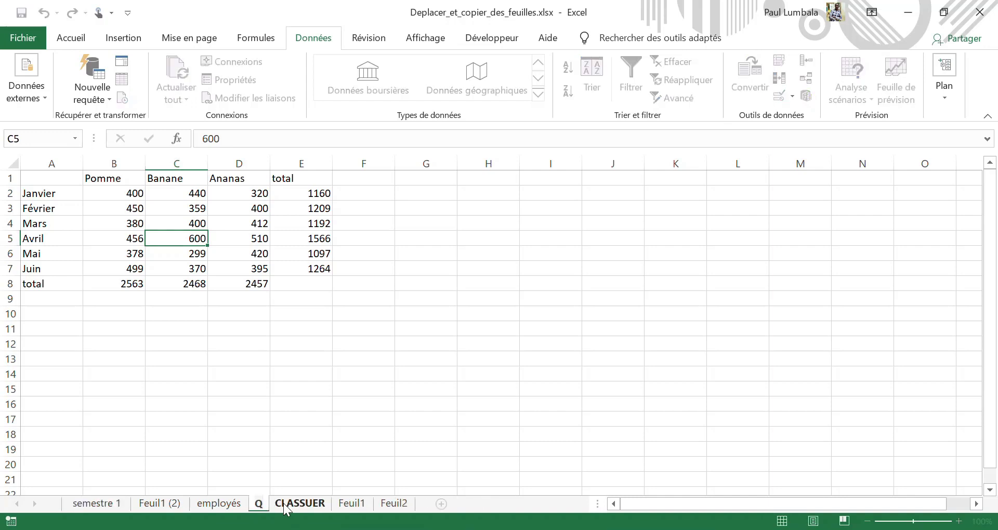
key(BackSpace)
text(semestre 2)
key(Return)
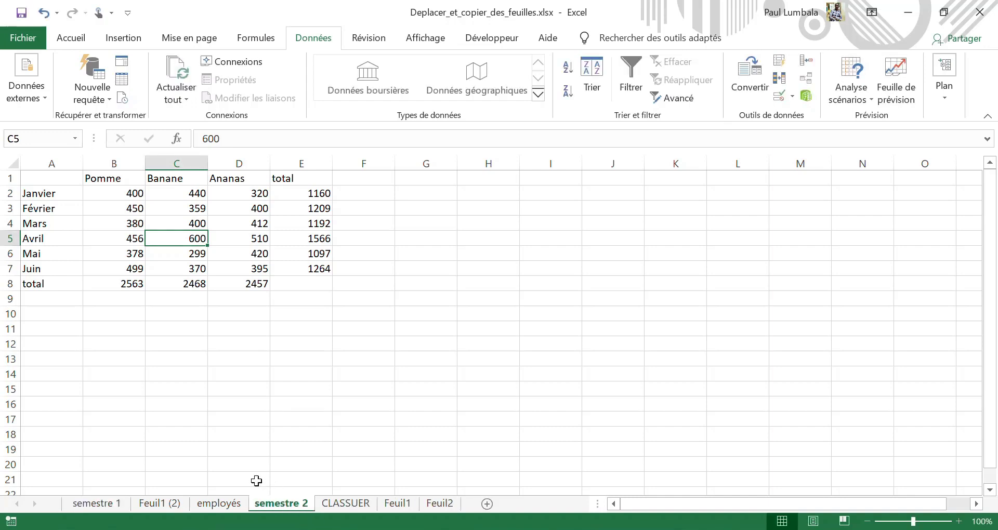
Copy the semestre 2 sheet into a new workbook, keeping the original in the current one.
ctrl+click(86, 505)
click(265, 504)
right_click(265, 504)
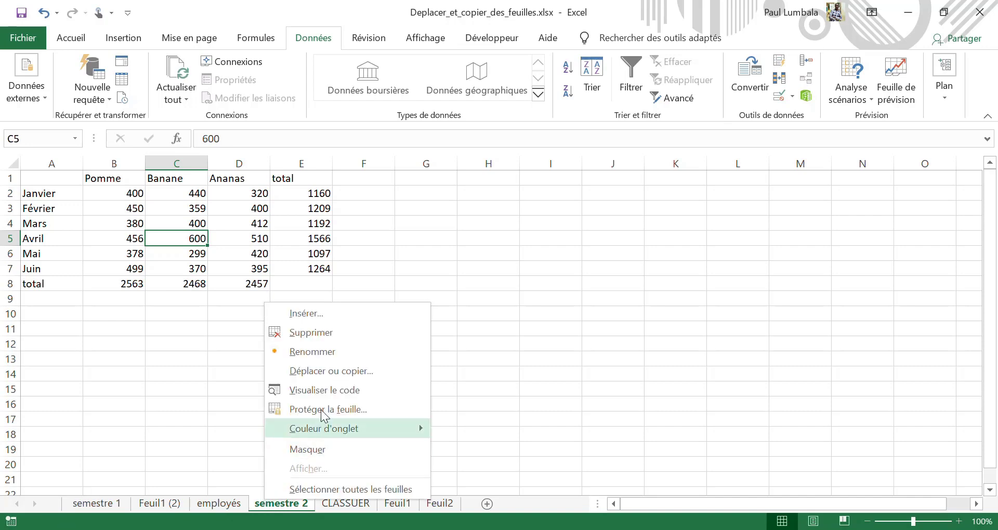
click(326, 374)
drag(317, 261, 374, 194)
click(336, 248)
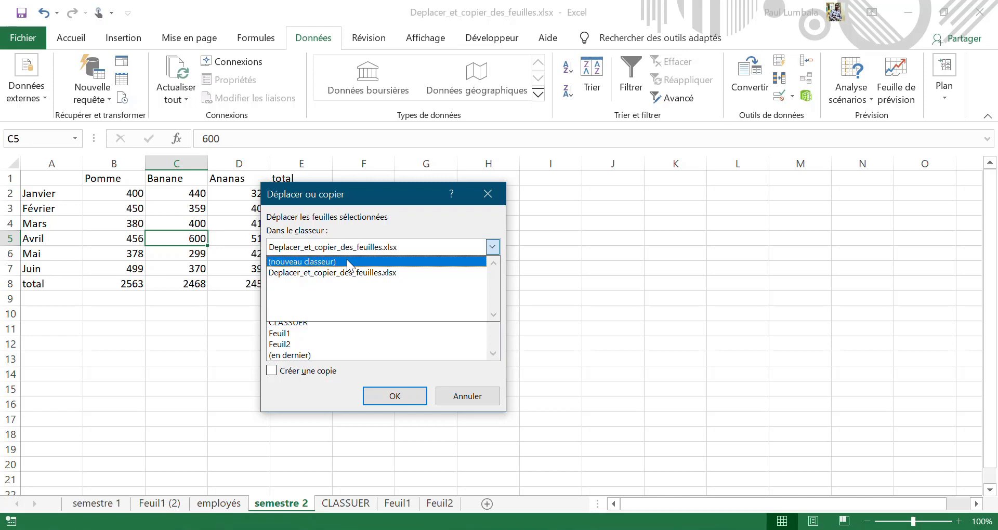
click(341, 261)
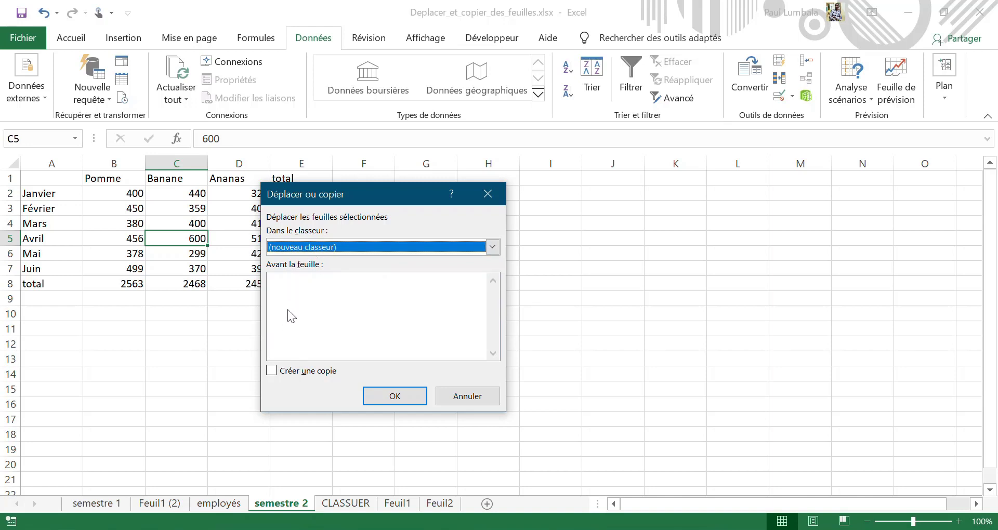
click(271, 371)
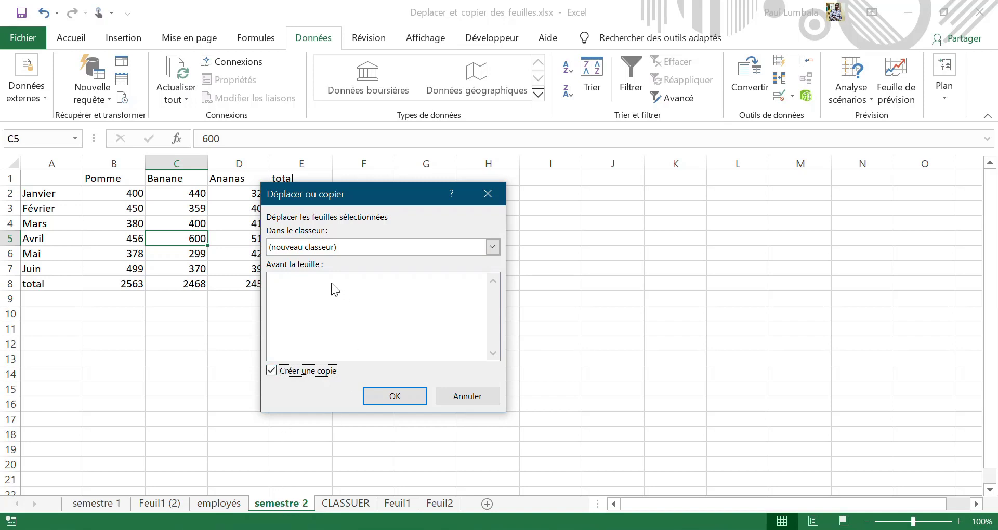
click(394, 398)
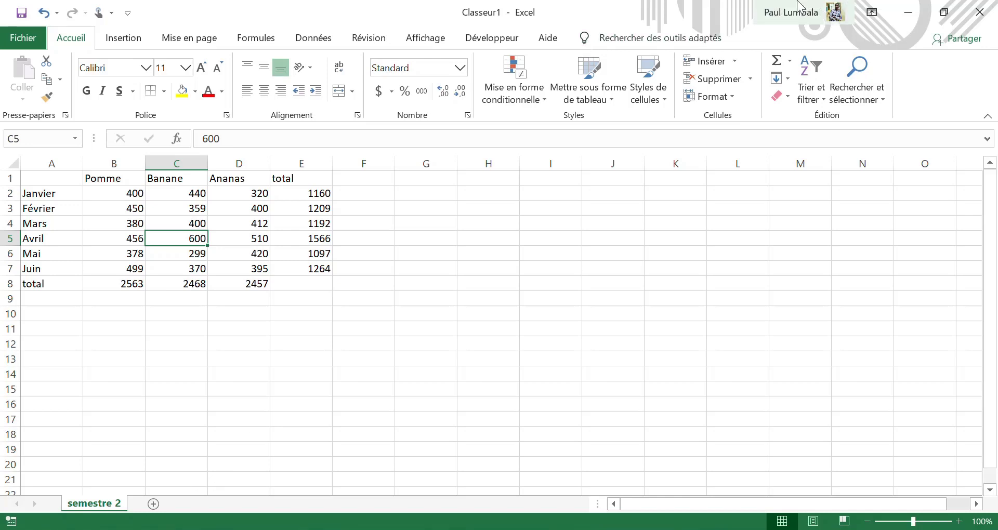
Close the new workbook containing the semestre 2 copy without saving it, and return to the original workbook.
click(980, 11)
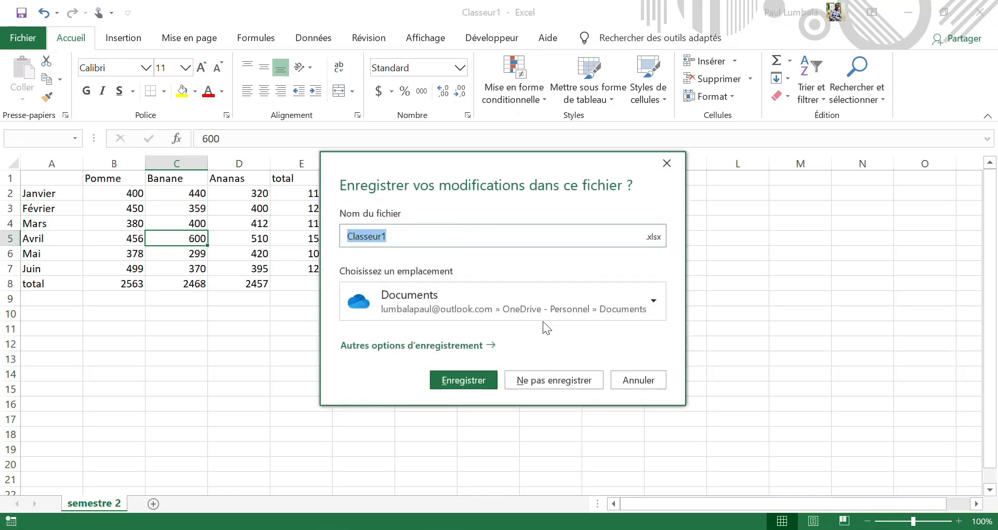
click(553, 388)
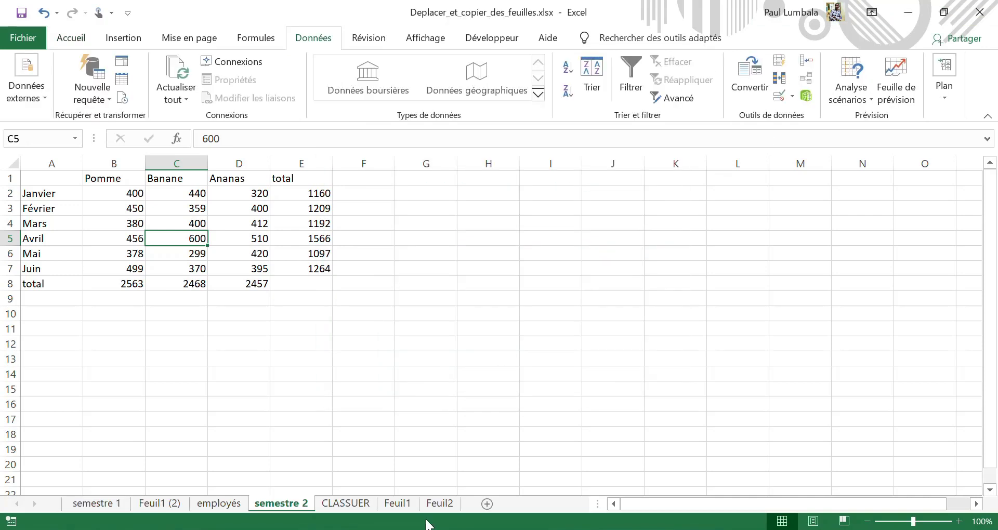
Create a copy of the CLASSUER sheet directly before the employés sheet in the same workbook.
click(341, 504)
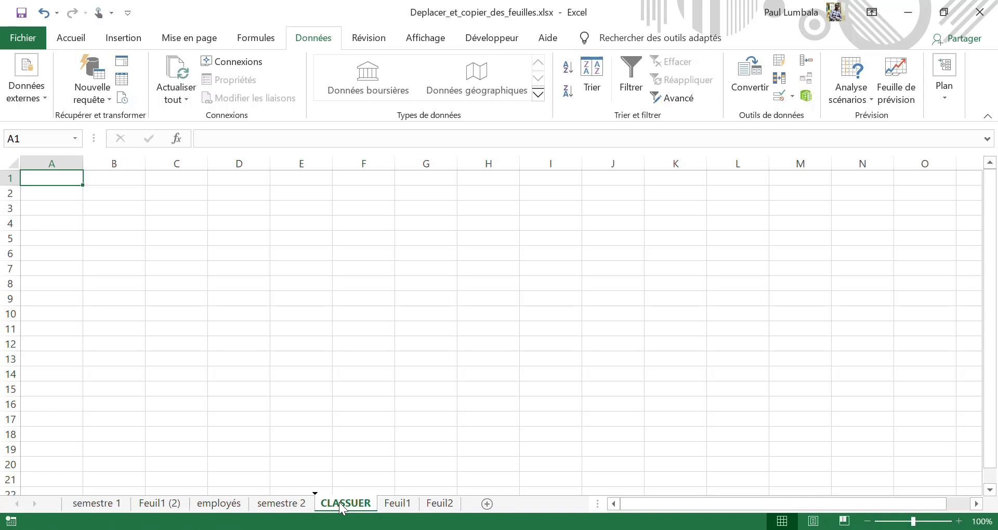
drag(340, 504, 341, 458)
drag(341, 459, 231, 457)
drag(231, 458, 231, 457)
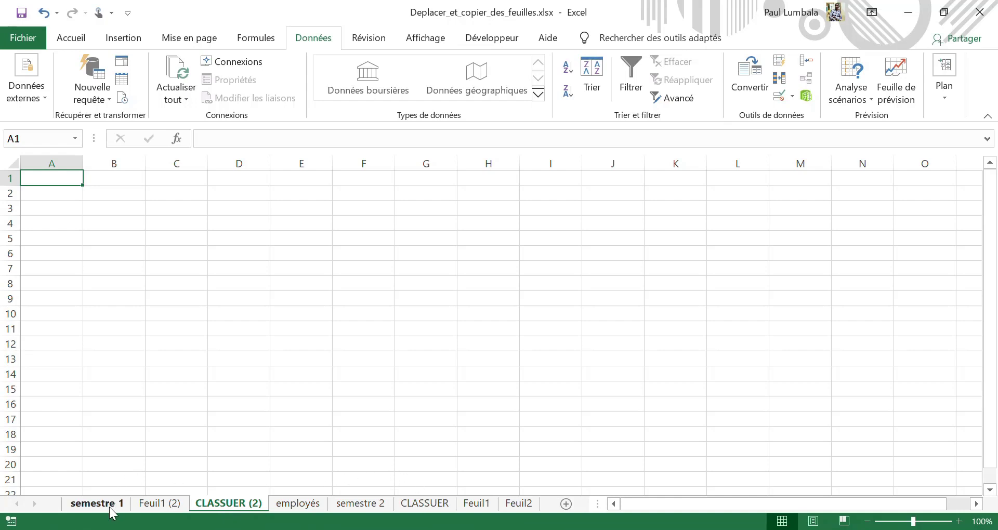
Move the semestre 1 sheet directly before semestre 2, and place a copy of the employés sheet directly before Feuil2.
drag(110, 512, 360, 508)
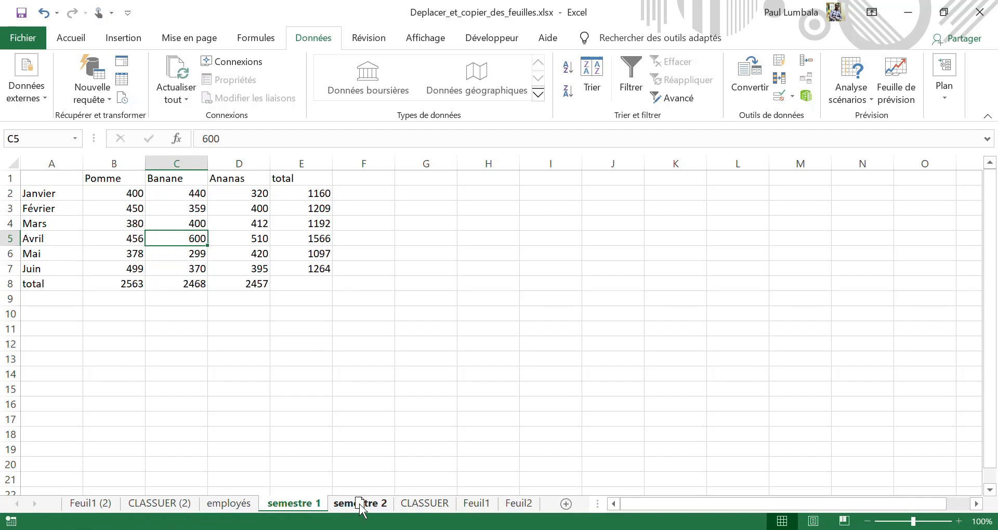
click(247, 513)
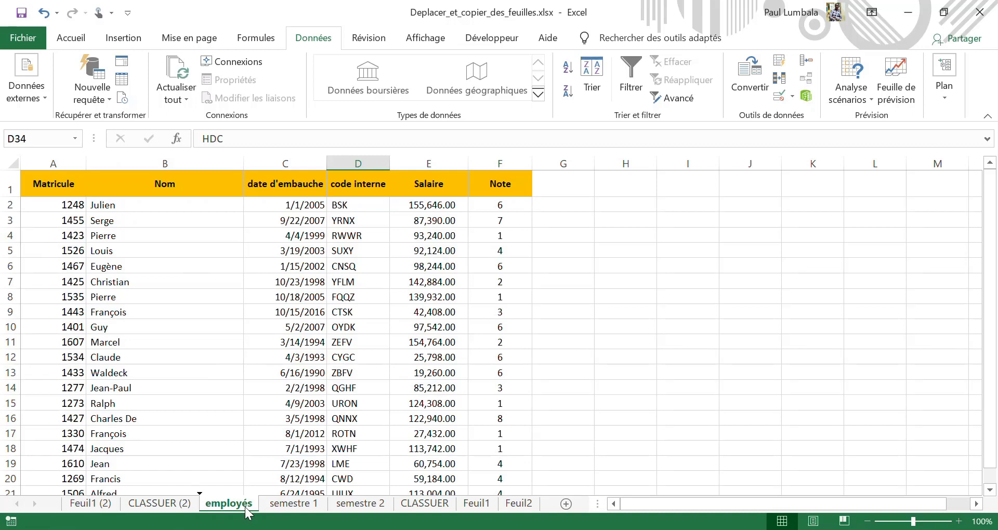
mouse_move(248, 513)
mouse_down()
mouse_move(343, 485)
mouse_move(496, 514)
mouse_move(522, 509)
mouse_up()
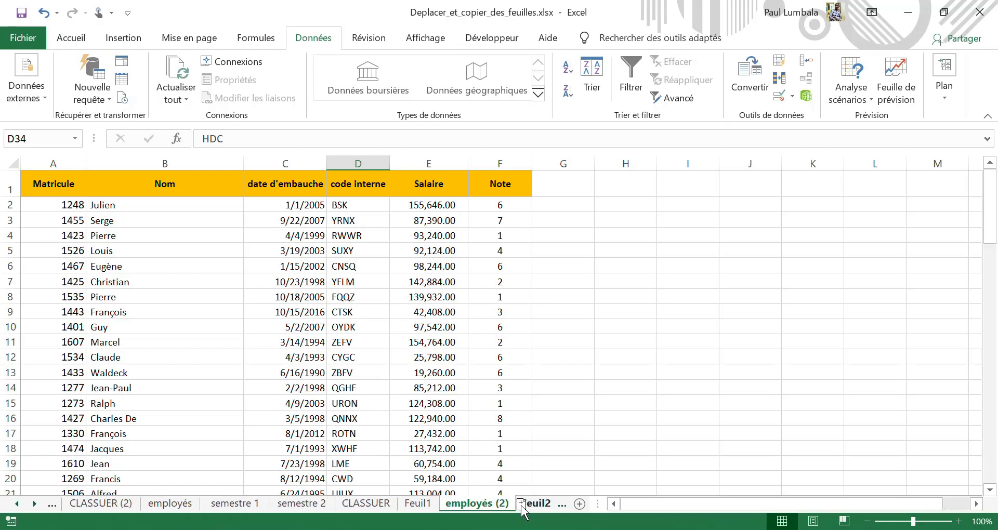